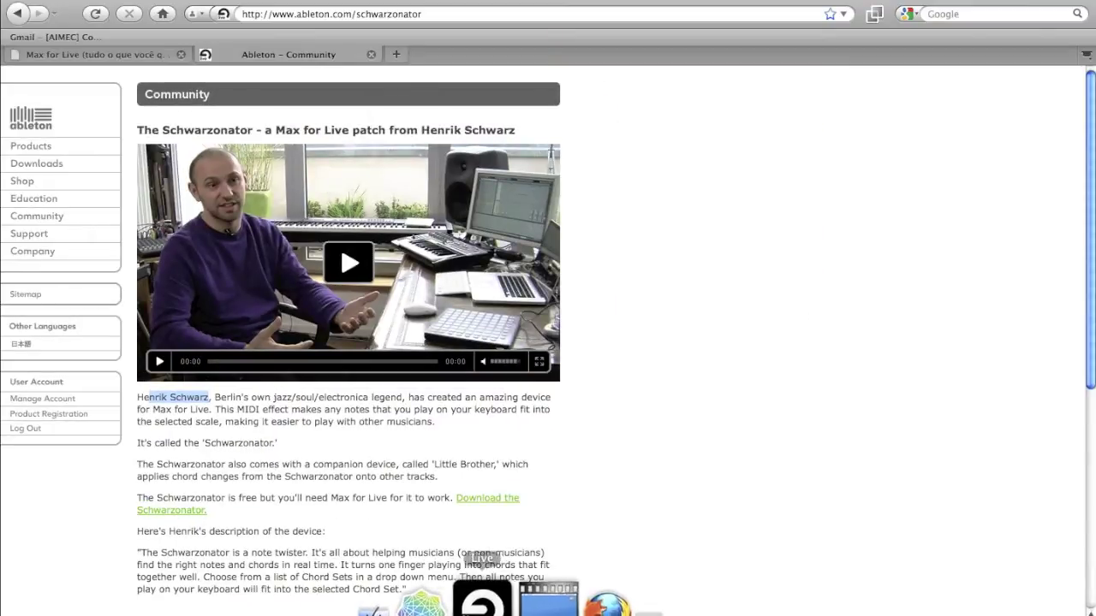
# - Switch to Ableton Live and display the Square Bass track's MIDI clip with its unused note rows folded away
pyautogui.click(499, 601)
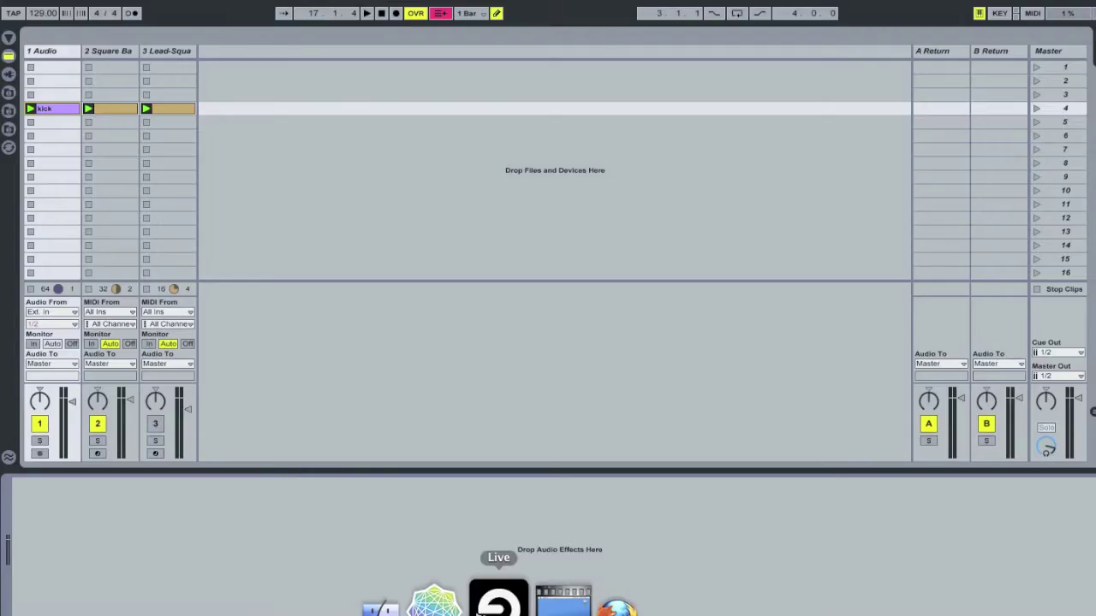
pyautogui.click(106, 54)
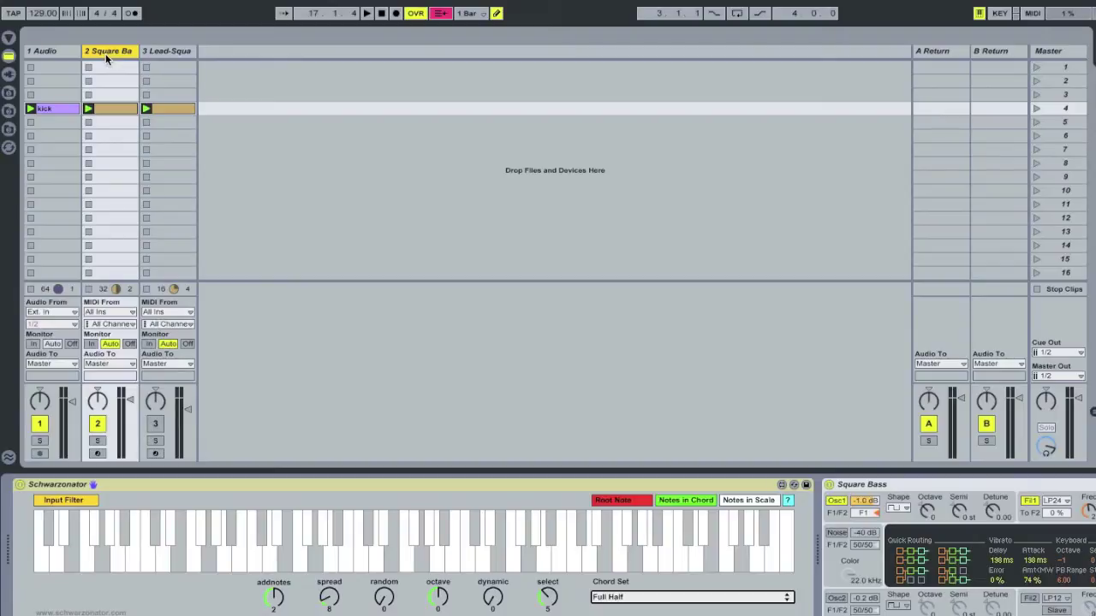
pyautogui.click(116, 107)
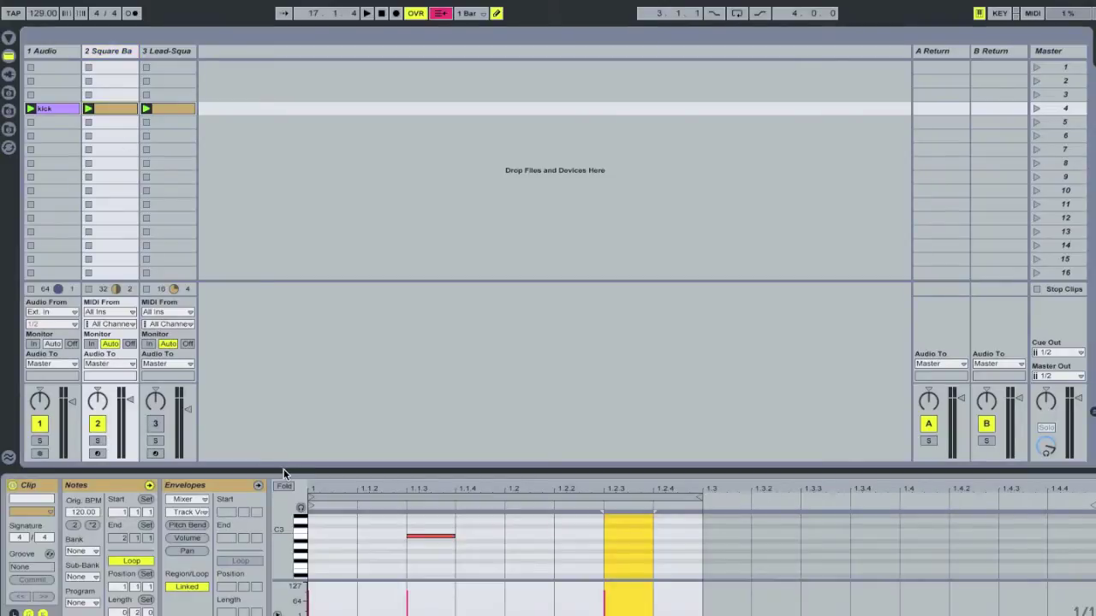
pyautogui.click(284, 486)
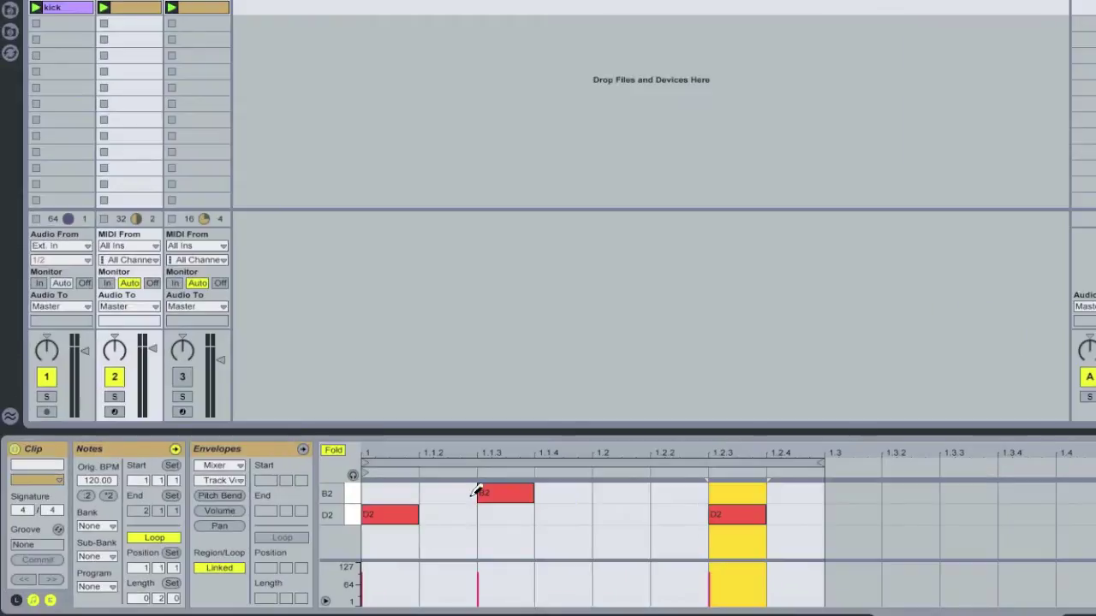
# - Set the chord set of the Square Bass track's Schwarzonator to Leave My Head Alone Brain
pyautogui.click(204, 135)
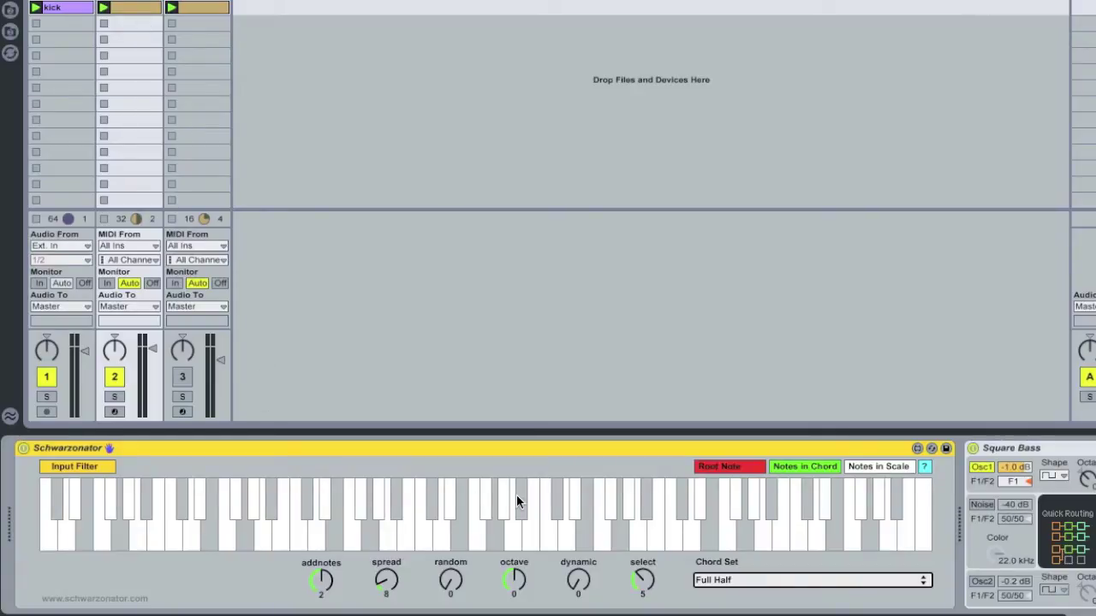
pyautogui.click(722, 582)
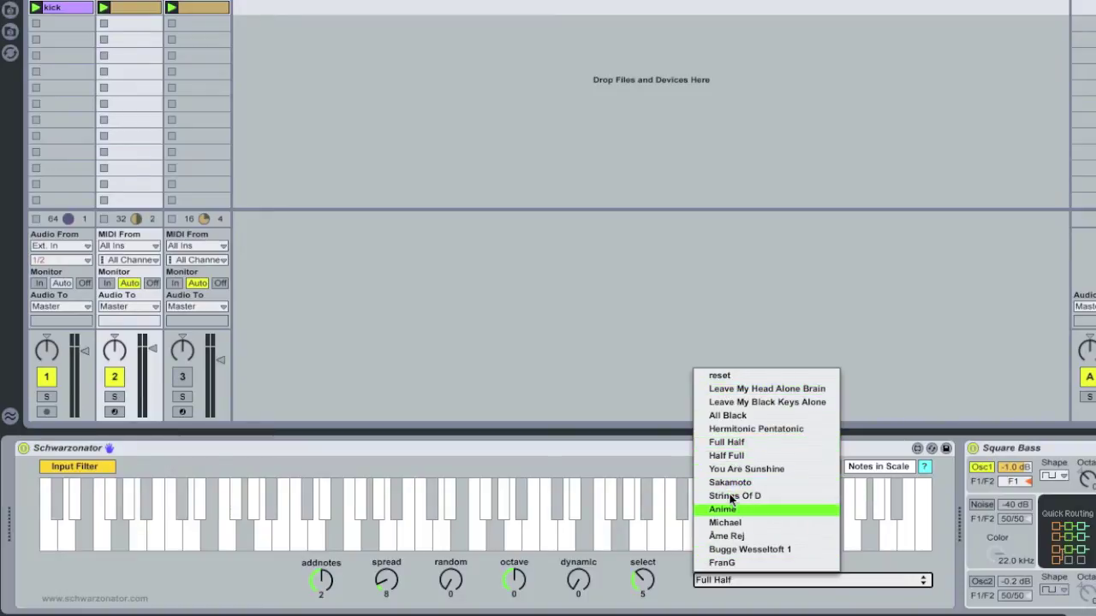
pyautogui.click(742, 391)
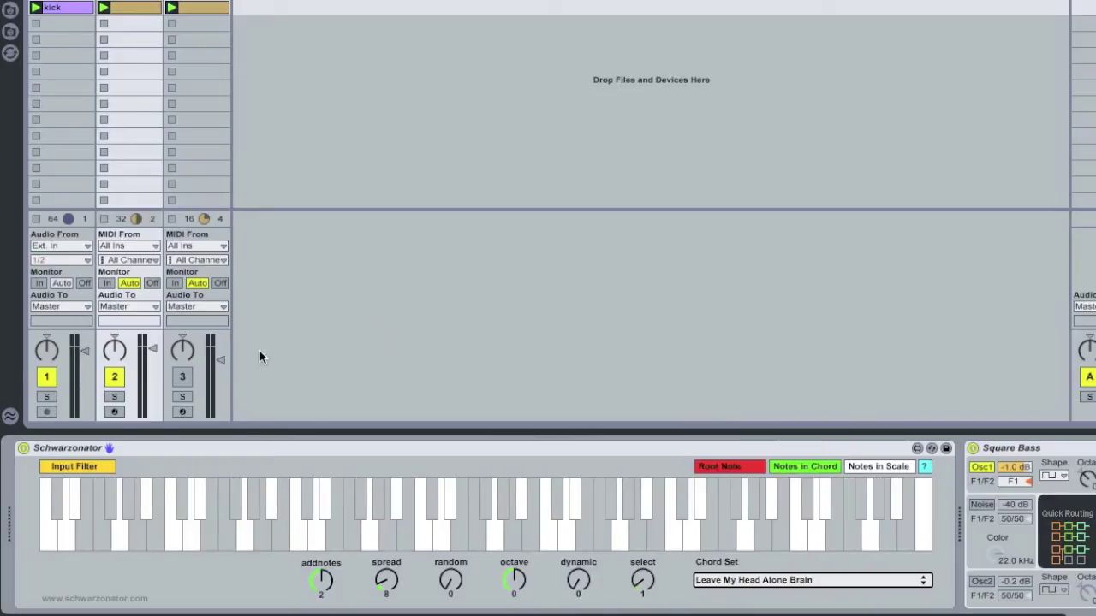
# - Solo the Square Bass track and set the Schwarzonator's select dial to 2, the Leave My Black Keys Alone chord set
pyautogui.click(115, 397)
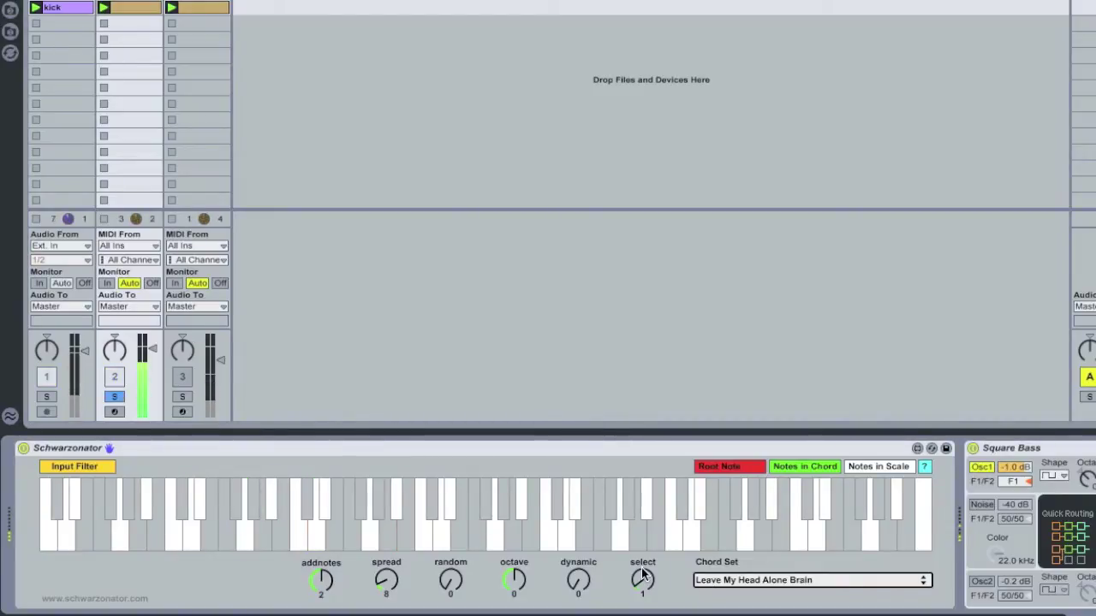
pyautogui.moveTo(642, 579); pyautogui.dragTo(641, 560)
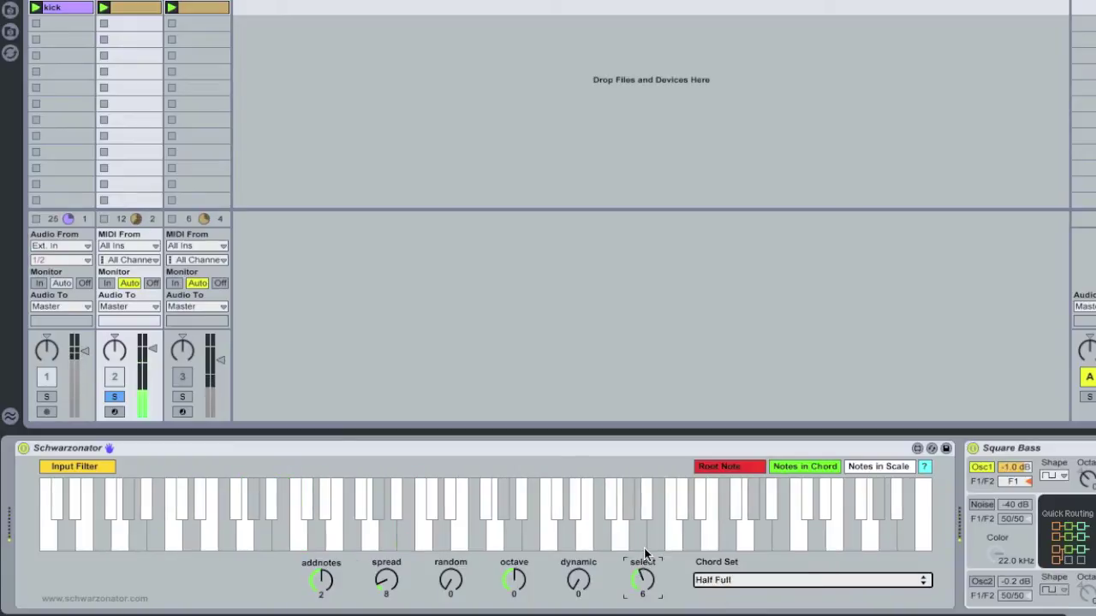
pyautogui.moveTo(644, 560)
pyautogui.mouseDown()
pyautogui.moveTo(647, 544)
pyautogui.moveTo(648, 577)
pyautogui.mouseUp()
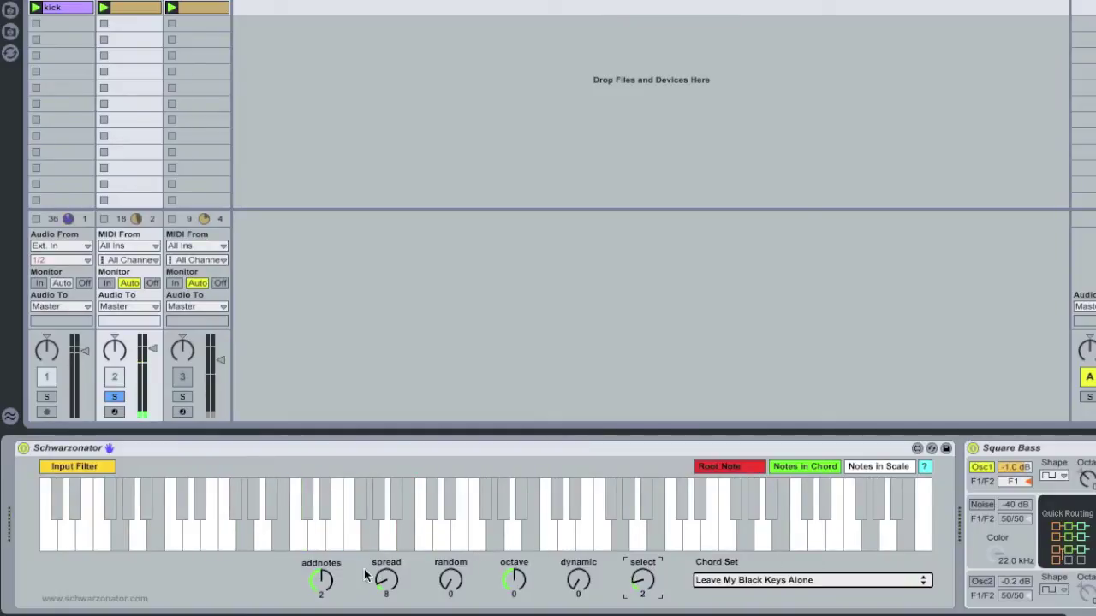
# - Set the Schwarzonator's addnotes and spread to 0, and raise addnotes to 4
pyautogui.moveTo(319, 581); pyautogui.dragTo(318, 599)
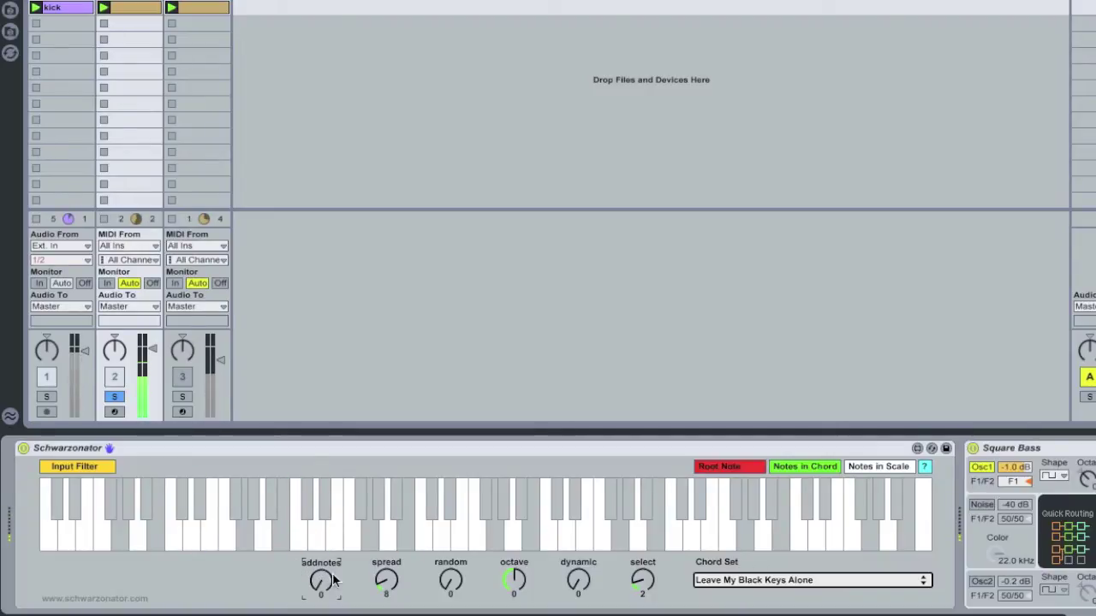
pyautogui.moveTo(384, 581); pyautogui.dragTo(385, 584)
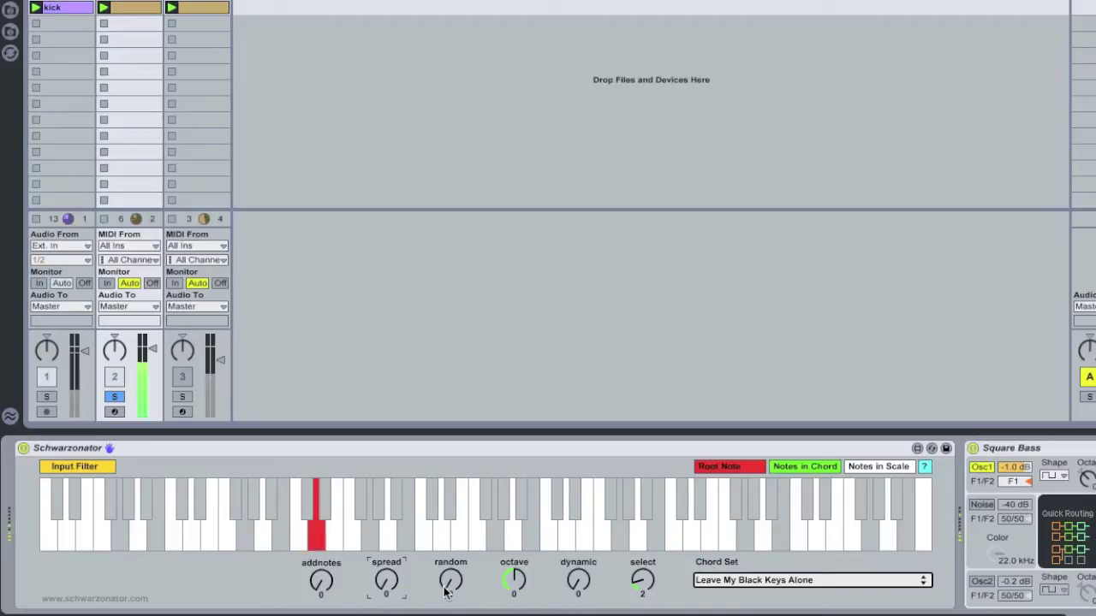
pyautogui.moveTo(320, 581); pyautogui.dragTo(324, 565)
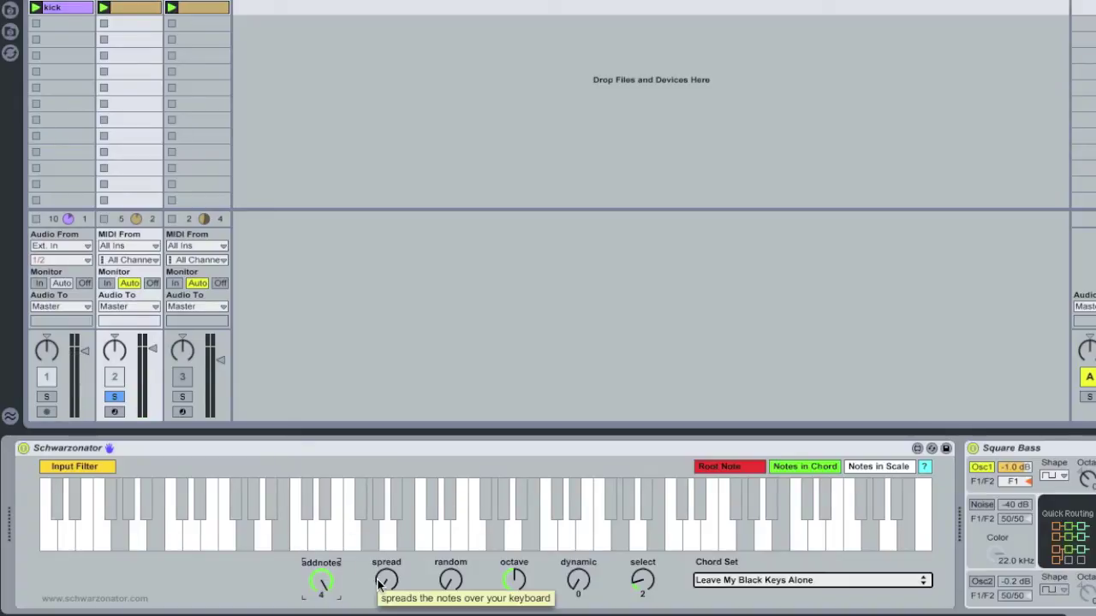
# - Try raised spread and random amounts on the Schwarzonator, returning each dial to 0
pyautogui.moveTo(380, 583); pyautogui.dragTo(392, 471)
pyautogui.moveTo(392, 586); pyautogui.dragTo(392, 615)
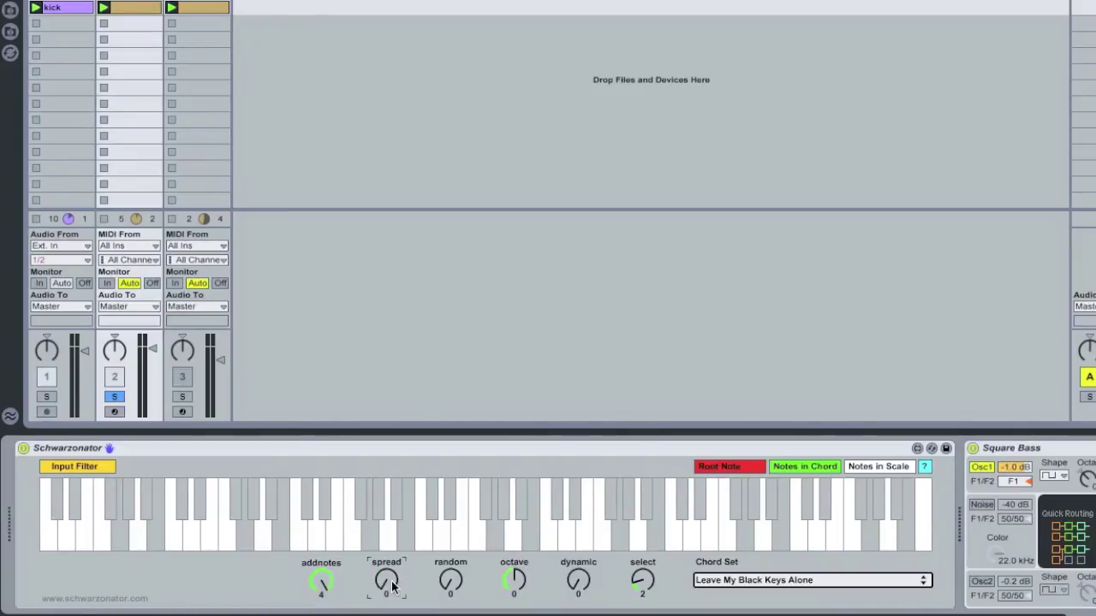
pyautogui.moveTo(391, 584)
pyautogui.mouseDown()
pyautogui.moveTo(396, 548)
pyautogui.moveTo(389, 585)
pyautogui.mouseUp()
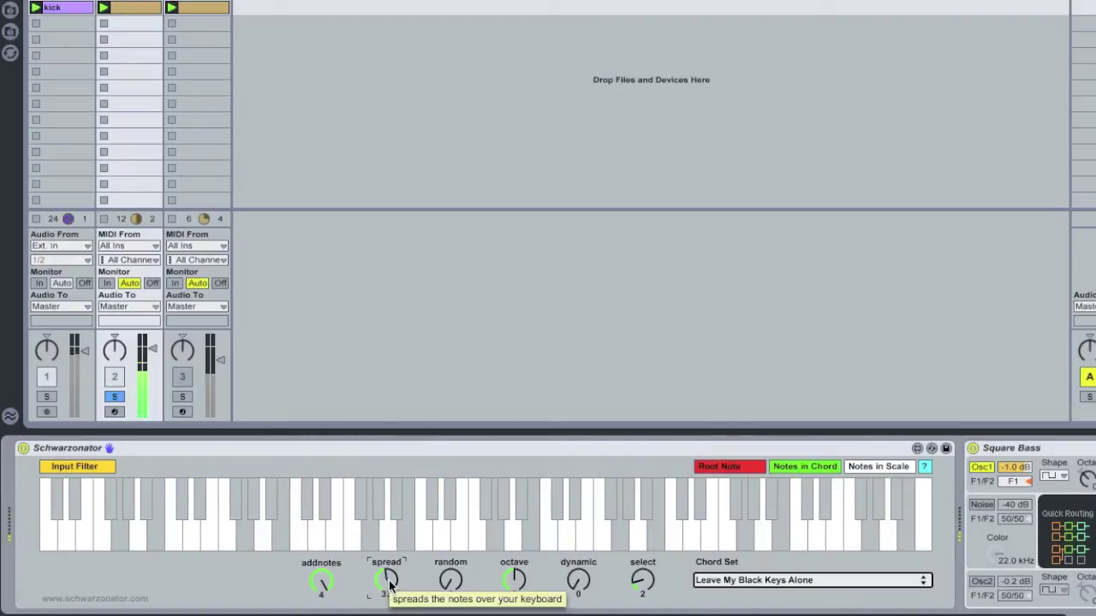
pyautogui.moveTo(389, 586); pyautogui.dragTo(387, 614)
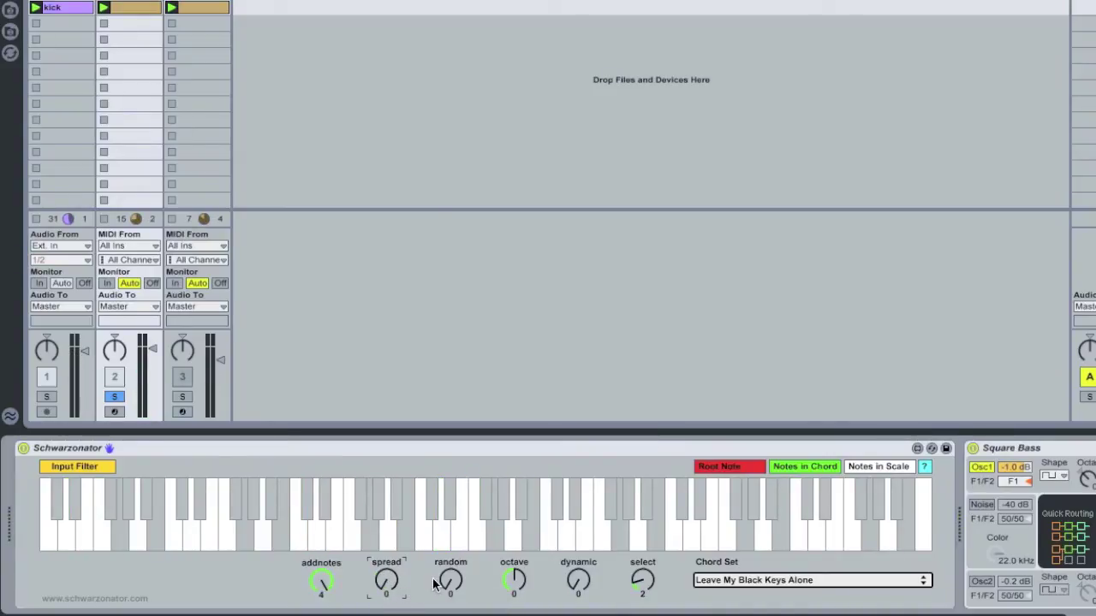
pyautogui.moveTo(451, 584)
pyautogui.mouseDown()
pyautogui.moveTo(454, 576)
pyautogui.moveTo(455, 585)
pyautogui.mouseUp()
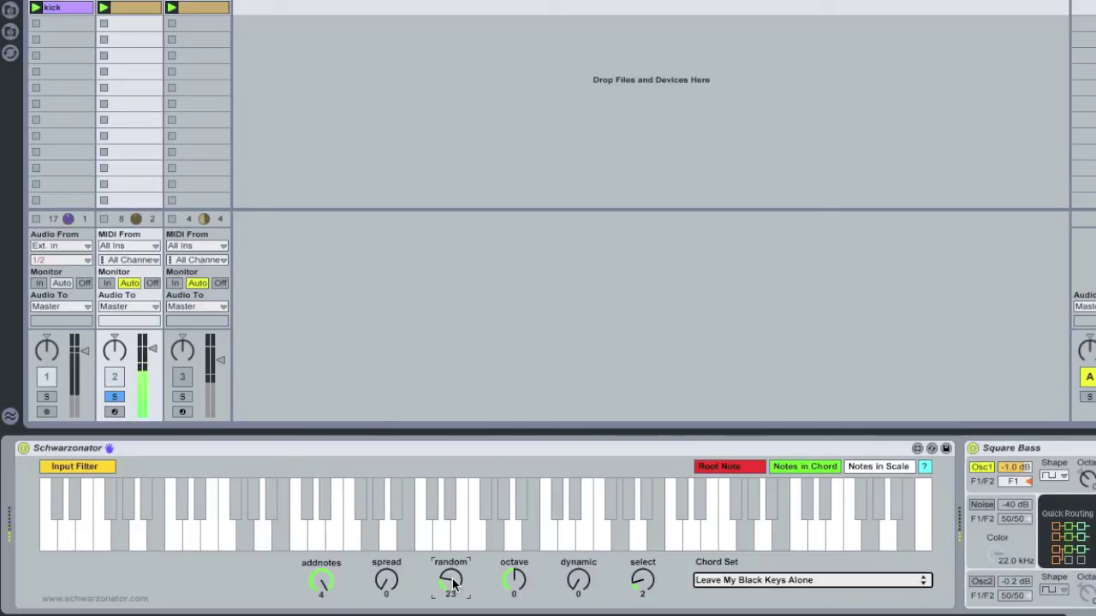
pyautogui.moveTo(453, 592); pyautogui.dragTo(453, 611)
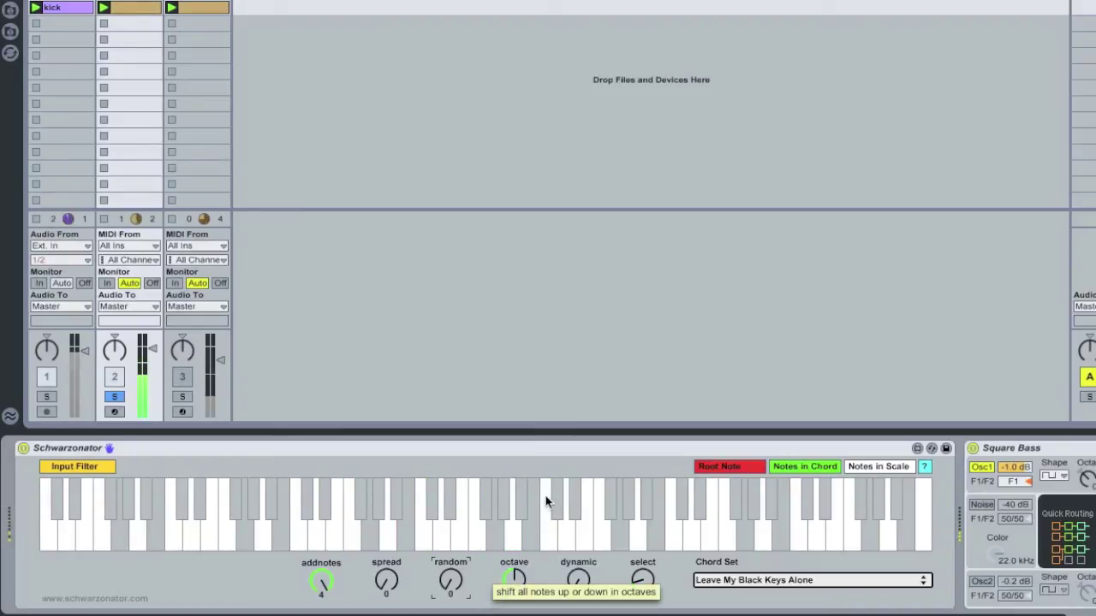
# - Shift the Schwarzonator's octave to -1, and try dynamic at 127 before returning it to 0
pyautogui.click(513, 588)
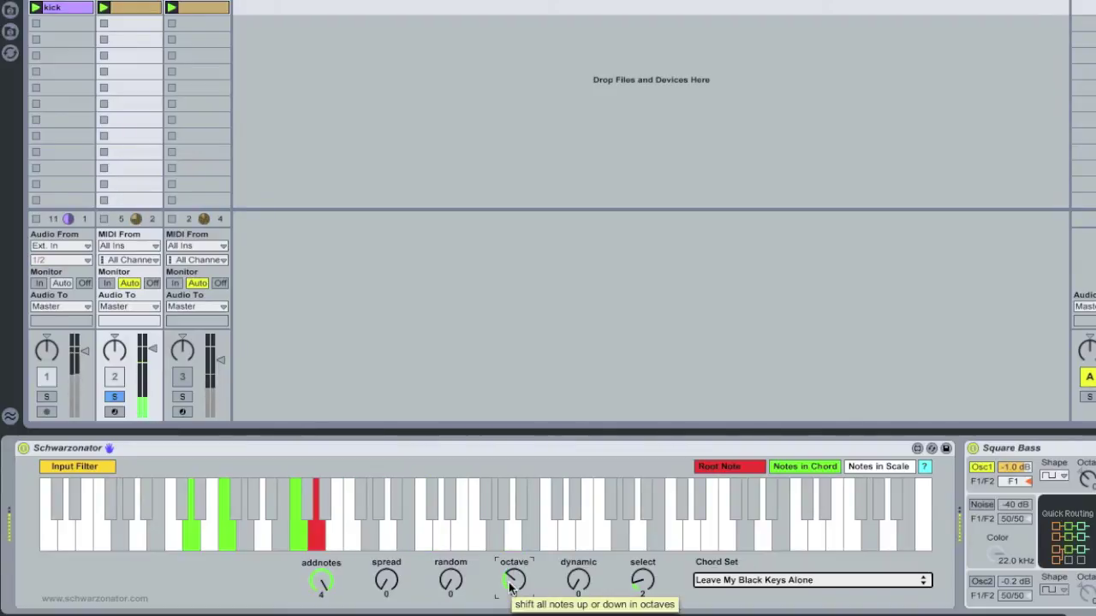
pyautogui.moveTo(511, 585); pyautogui.dragTo(511, 583)
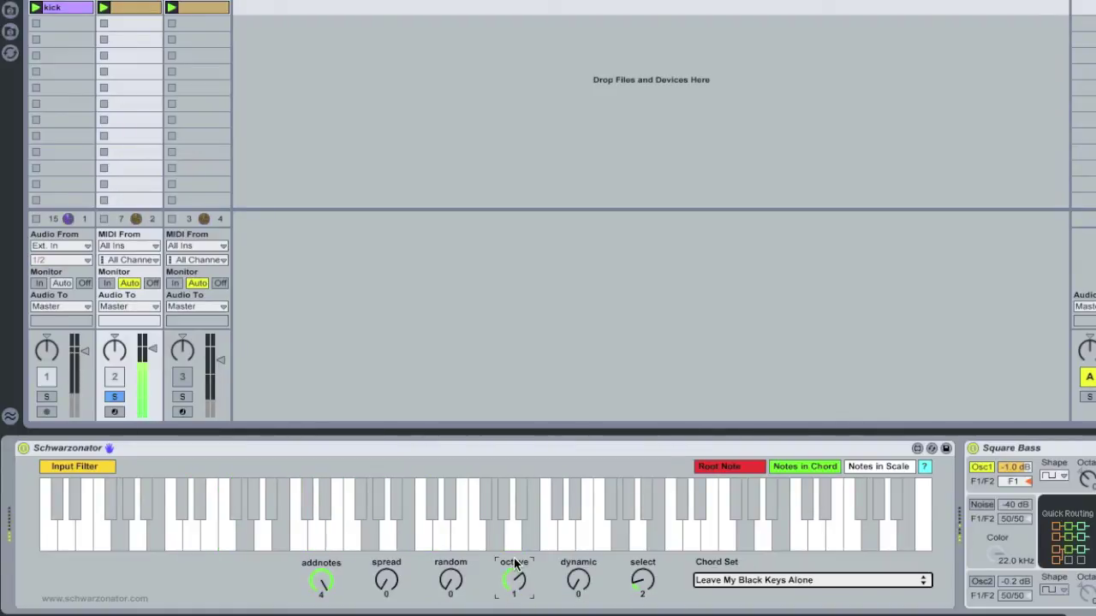
pyautogui.moveTo(511, 583); pyautogui.dragTo(509, 585)
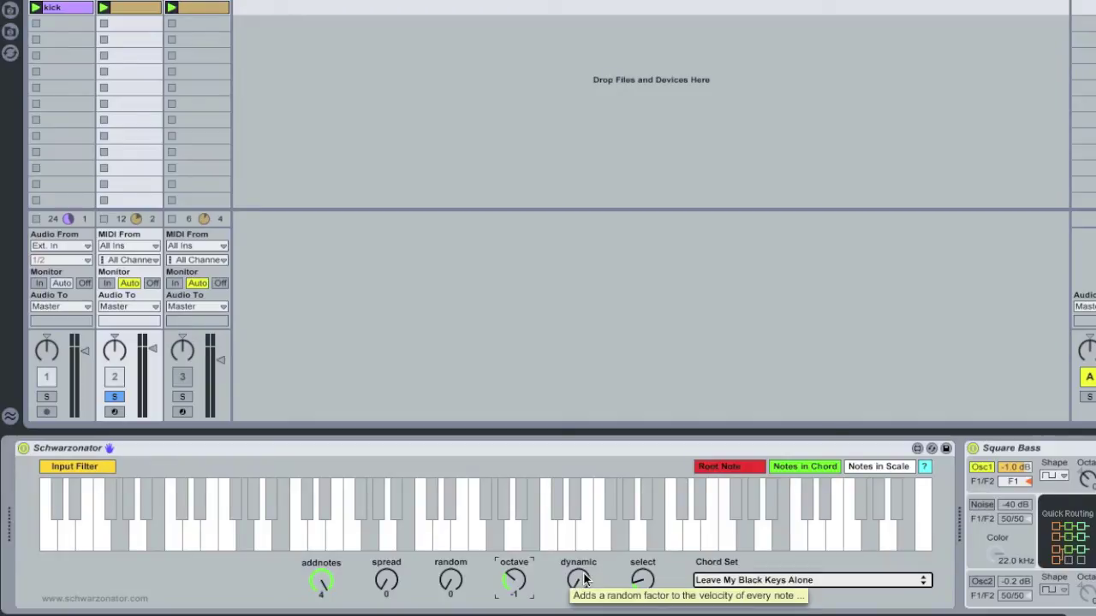
pyautogui.moveTo(580, 583); pyautogui.dragTo(600, 452)
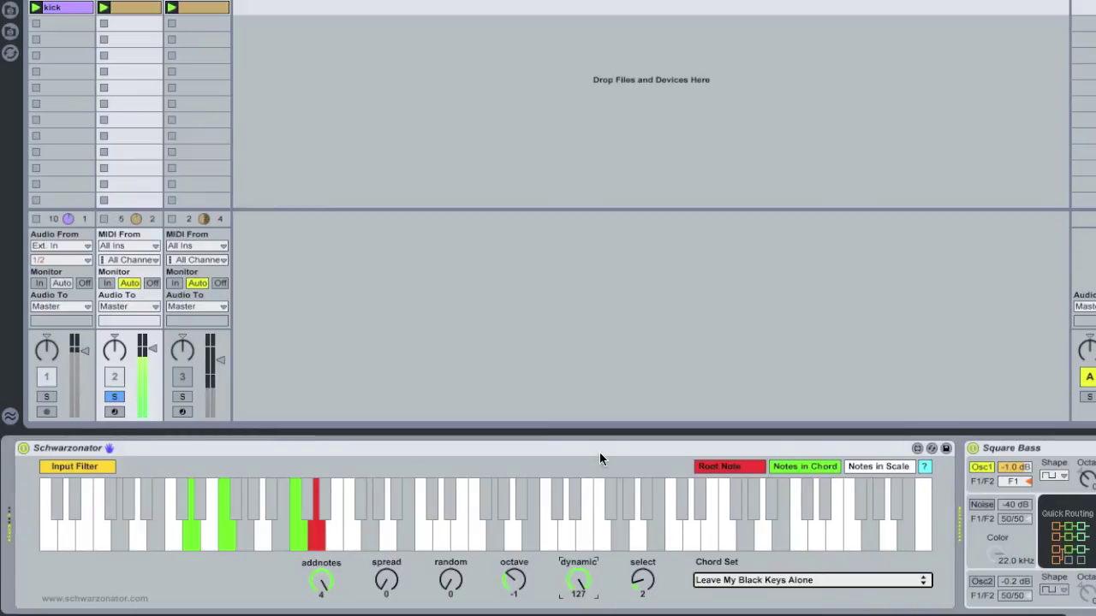
pyautogui.moveTo(599, 454); pyautogui.dragTo(580, 579)
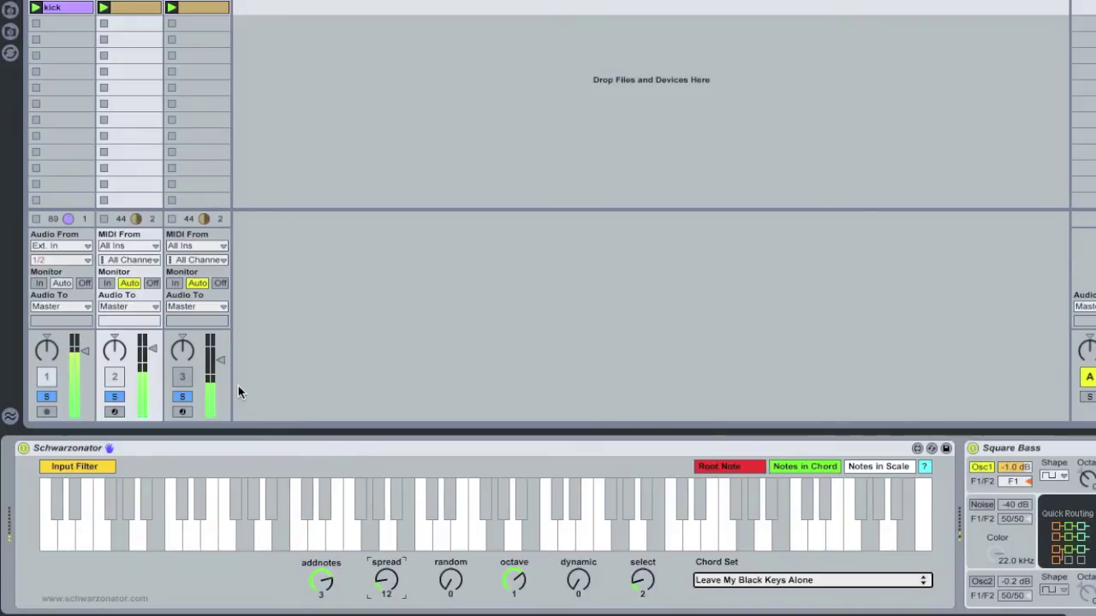
# - Set the Schwarzonator's select dial to 1, Leave My Head Alone Brain, and its spread to 4
pyautogui.moveTo(642, 578); pyautogui.dragTo(644, 582)
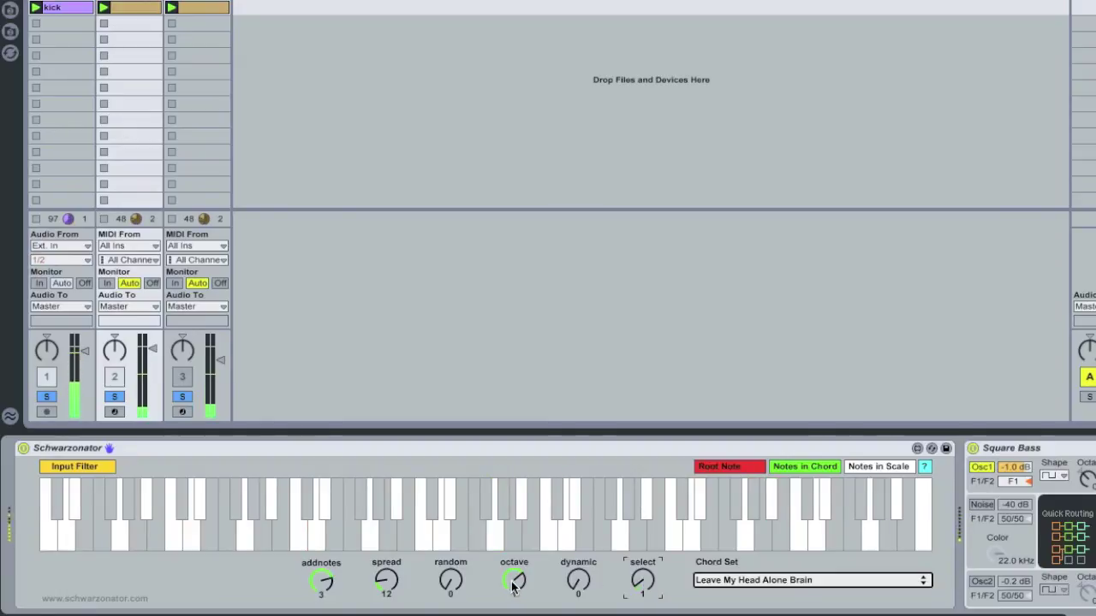
pyautogui.click(390, 582)
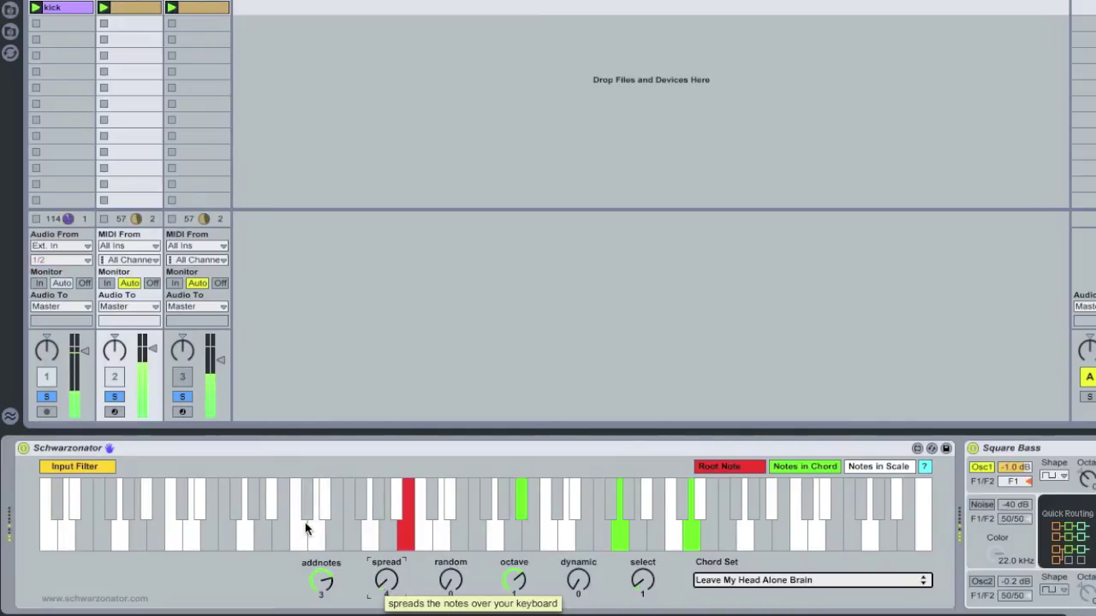
# - In the Lead-Square track's clip, remove the D2 note at the start and place a note a few semitones above D2 at 1.1.3
pyautogui.click(214, 8)
pyautogui.click(507, 509)
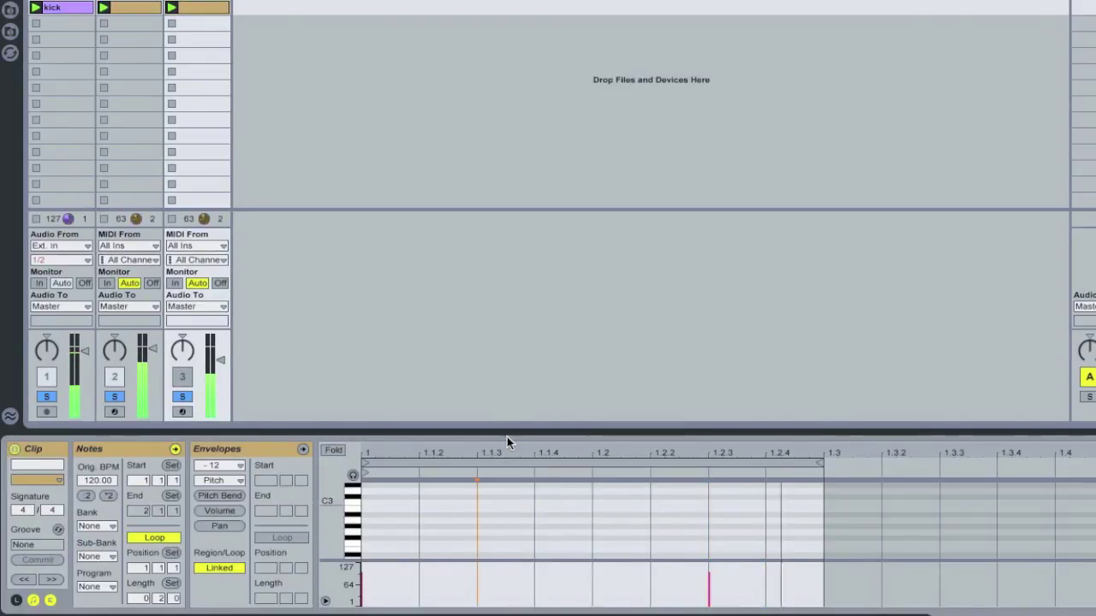
pyautogui.moveTo(509, 433); pyautogui.dragTo(528, 333)
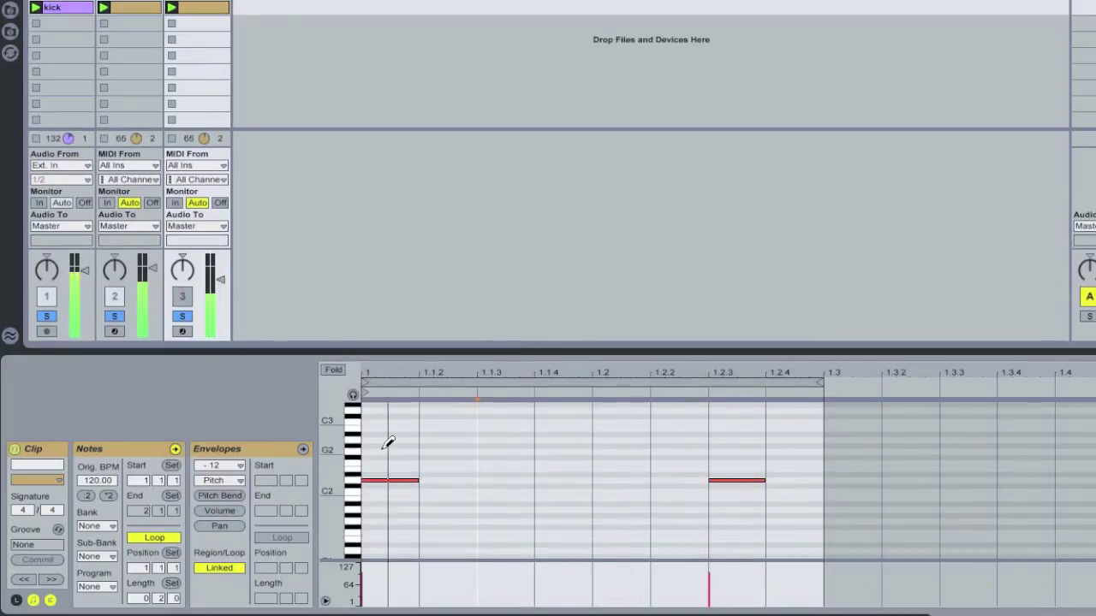
pyautogui.click(398, 480)
pyautogui.click(507, 478)
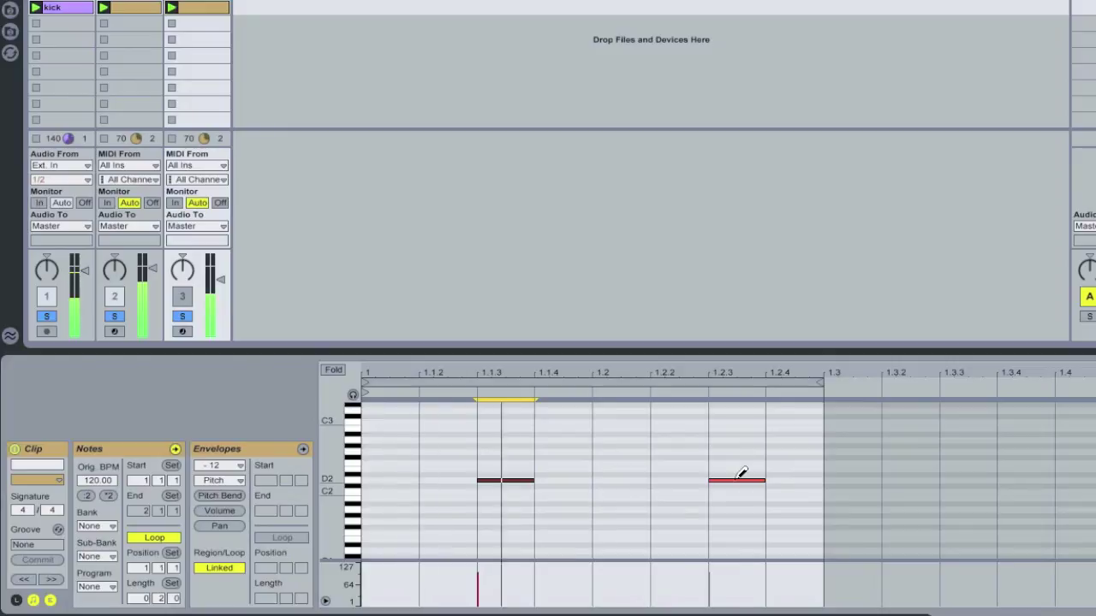
pyautogui.click(517, 473)
pyautogui.click(517, 457)
pyautogui.click(515, 480)
pyautogui.click(516, 474)
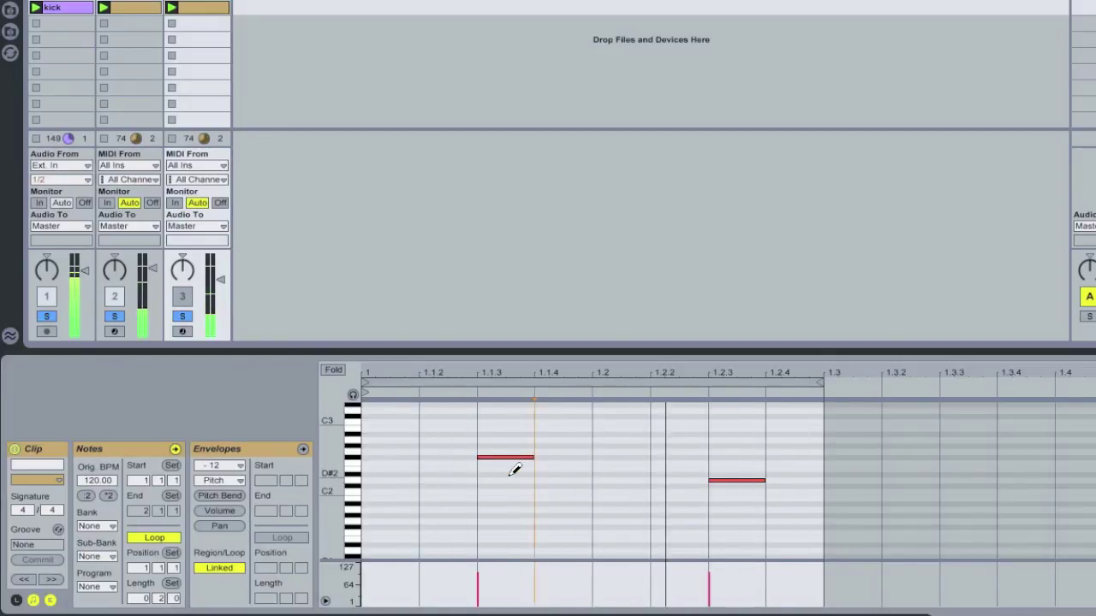
# - Return to the Square Bass track's Schwarzonator and set its chord set to FranG
pyautogui.click(807, 451)
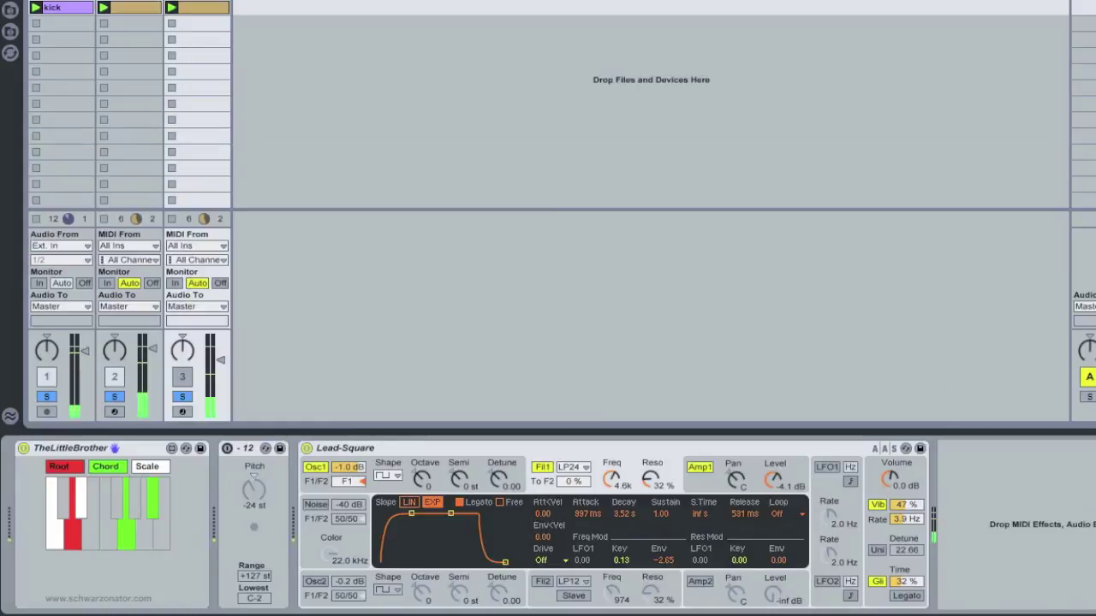
pyautogui.click(128, 1)
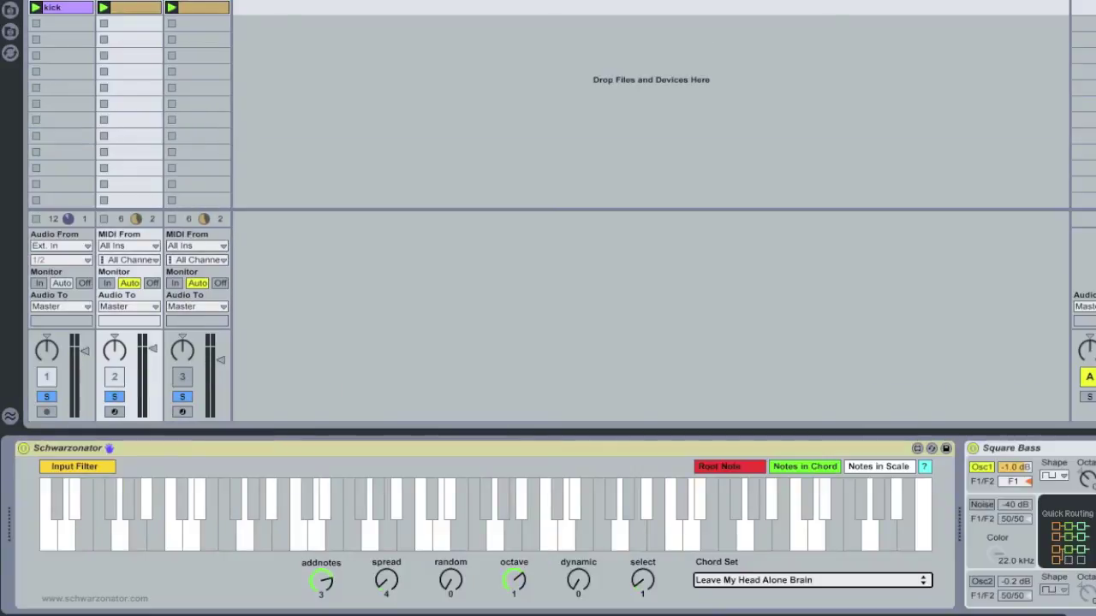
pyautogui.click(740, 580)
pyautogui.click(751, 561)
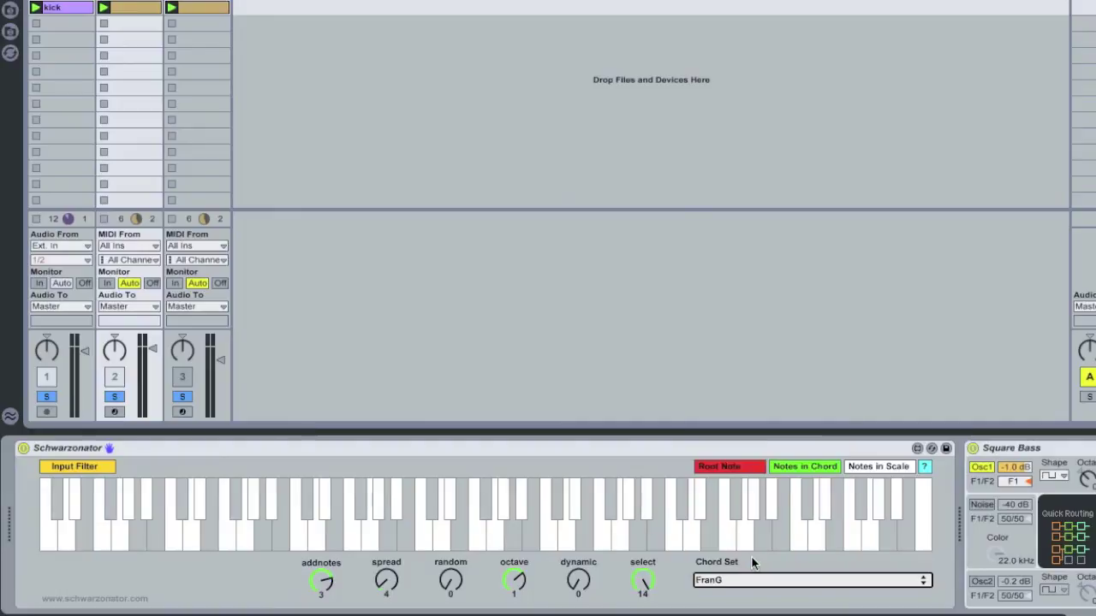